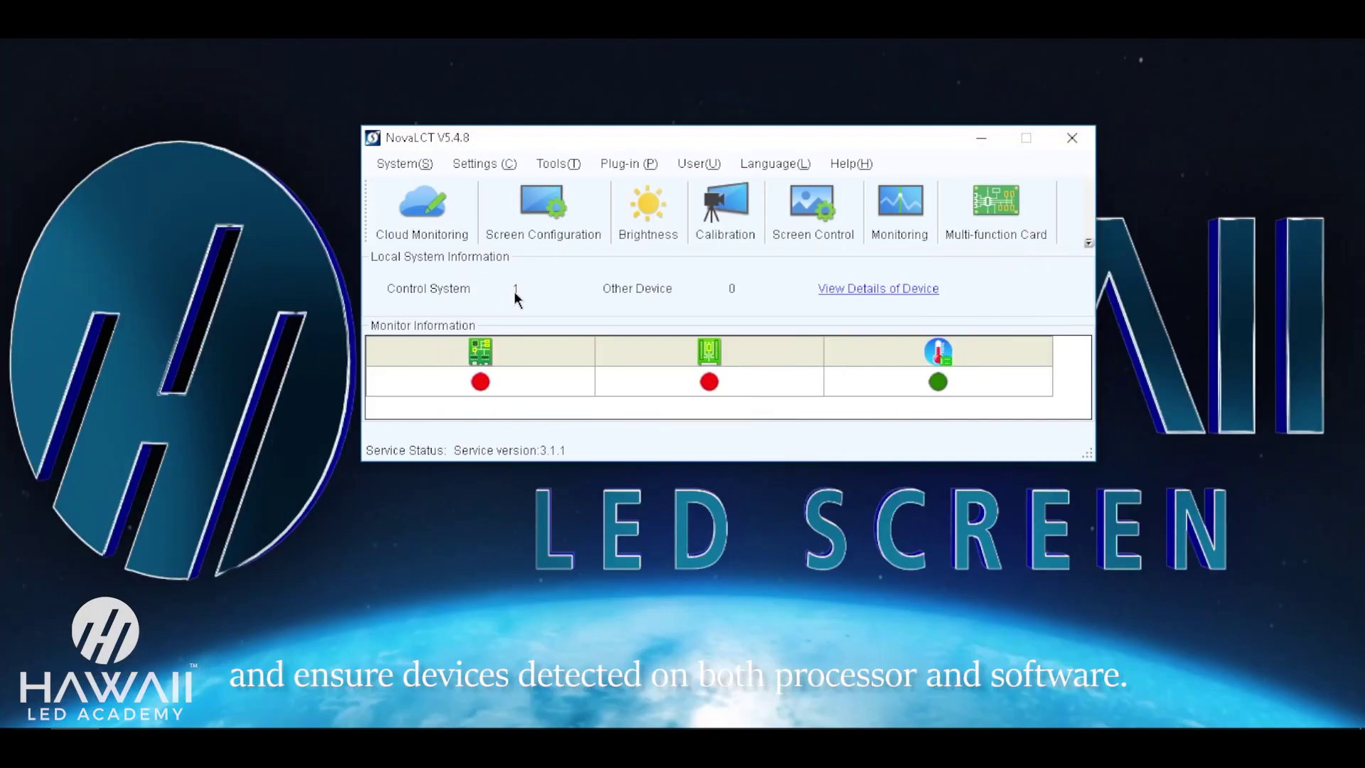
# - Check the detected device details, then log in as Advanced Synchronous System User with the password
pyautogui.click(851, 297)
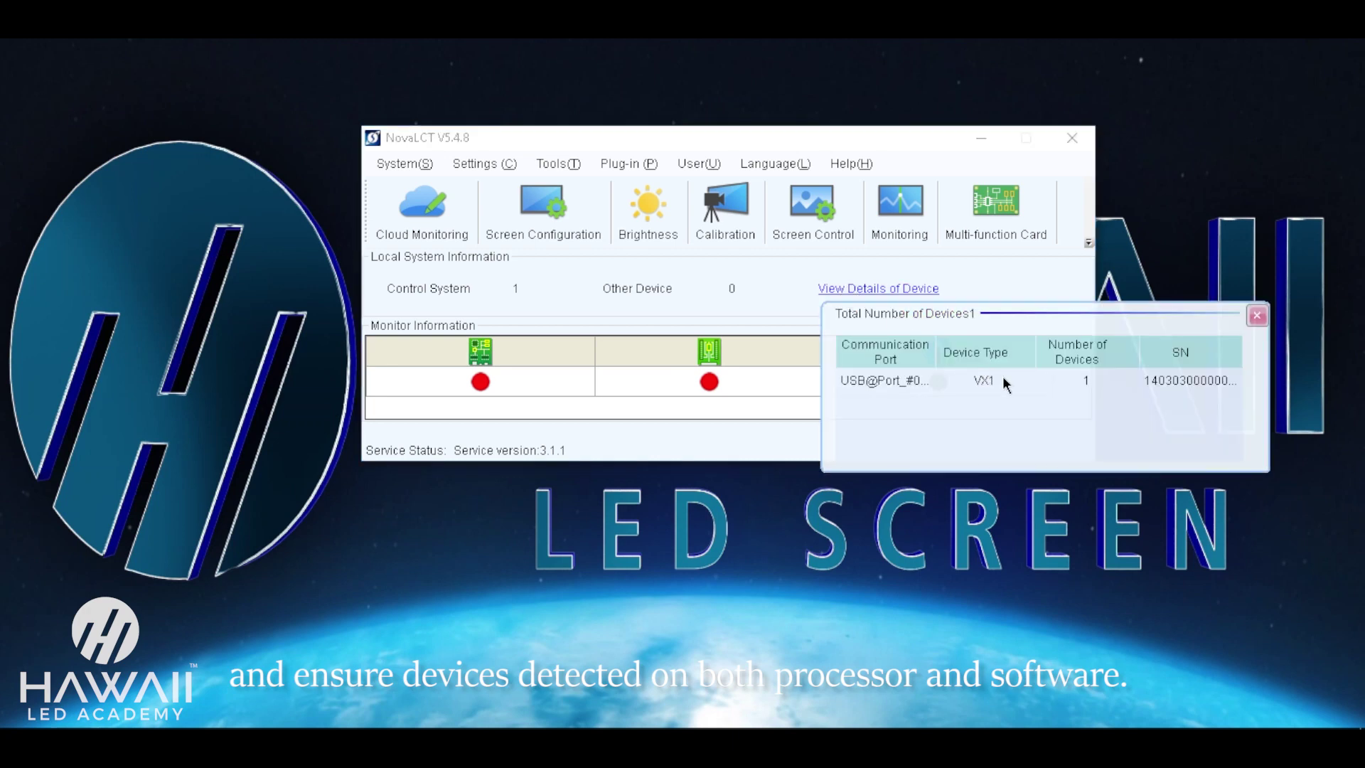
pyautogui.click(1258, 315)
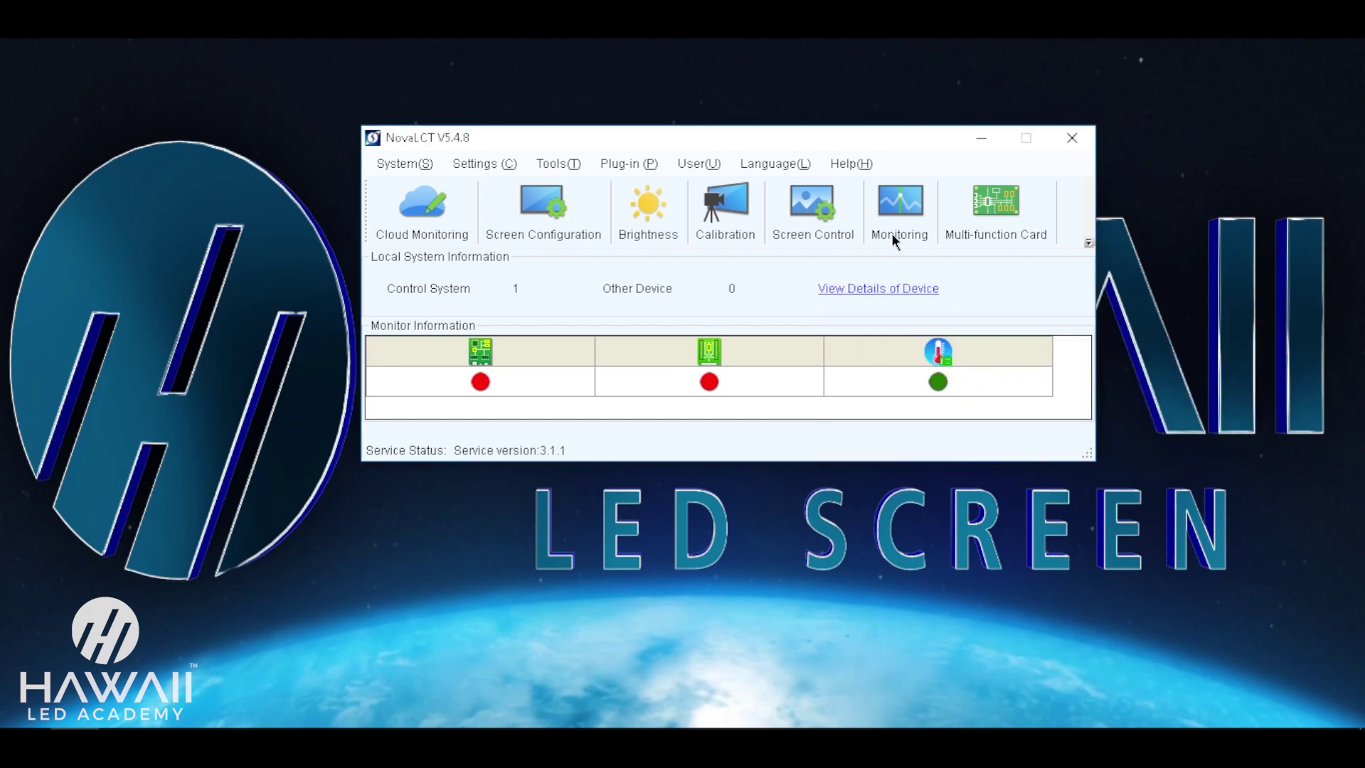
pyautogui.click(694, 163)
pyautogui.click(708, 181)
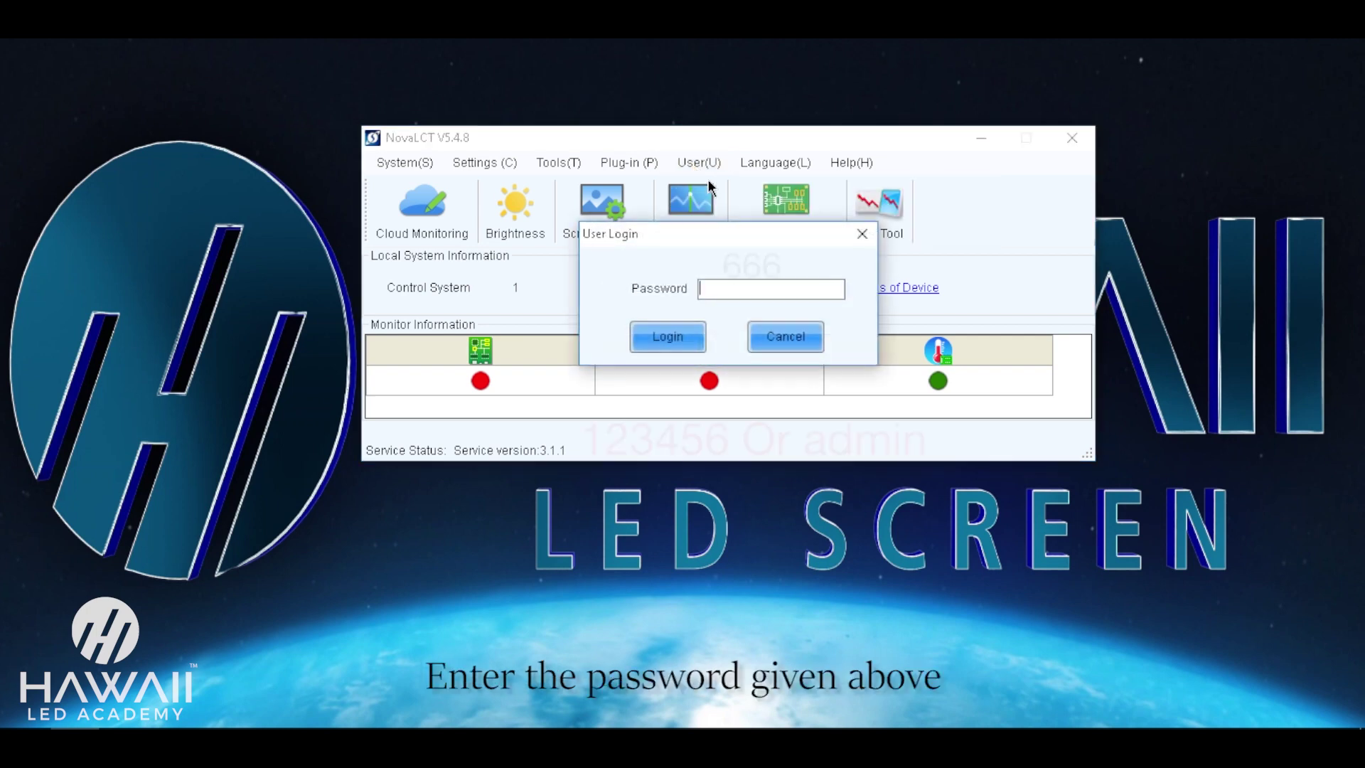
pyautogui.write('6')
pyautogui.press('Return')
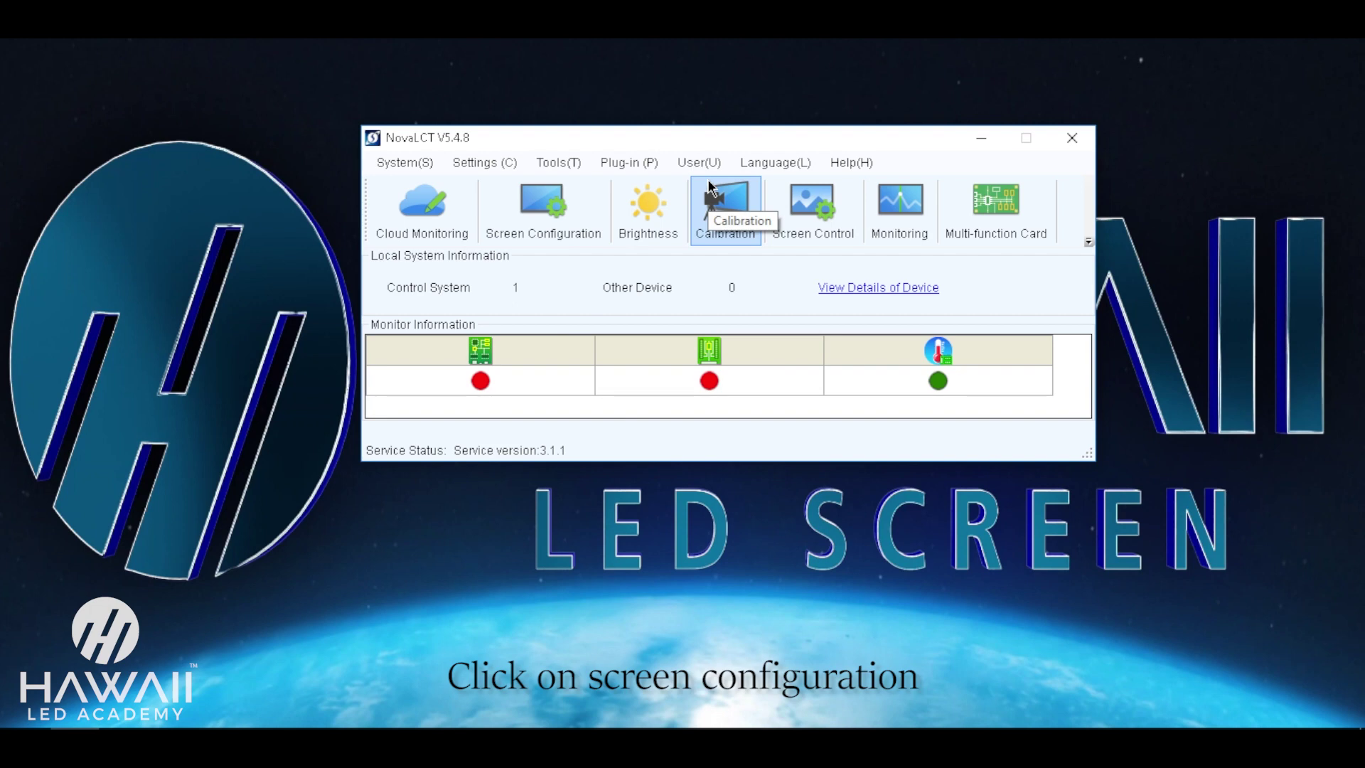
# - Start Screen Configuration with Configure Screen selected for the USB-connected controller
pyautogui.click(564, 211)
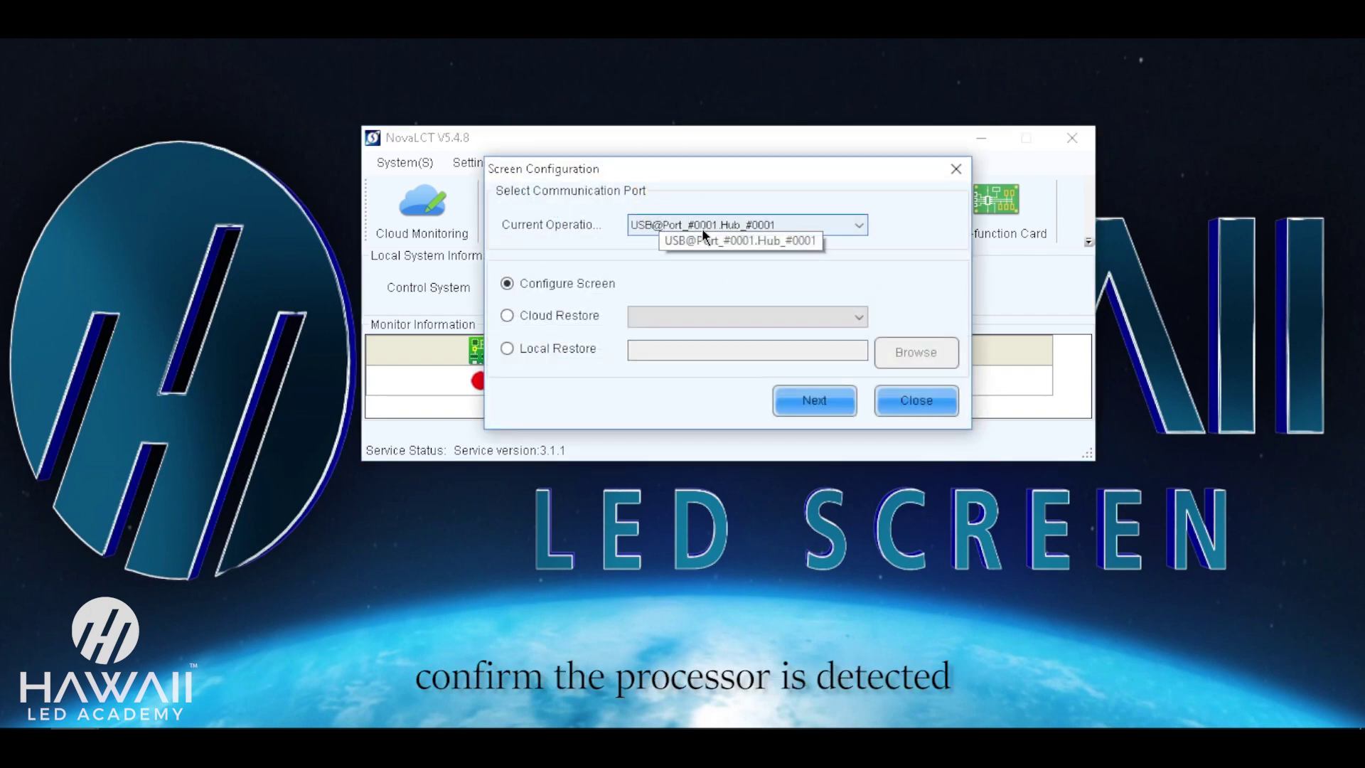
pyautogui.click(816, 401)
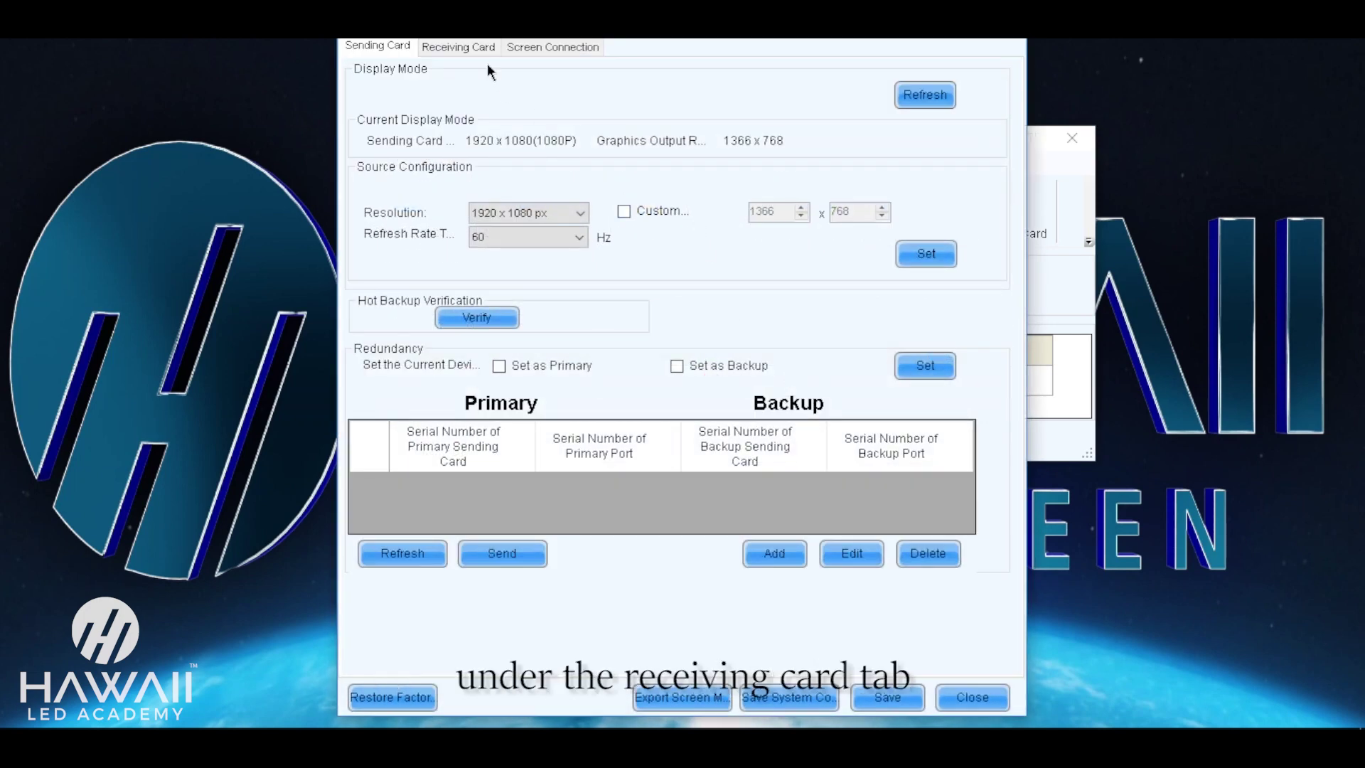
# - Load Hawaii Academy 2.9.rcfgx for the receiving cards: DP3265 chip, 1/28 scan, 168×168 irregular cabinet
pyautogui.click(480, 46)
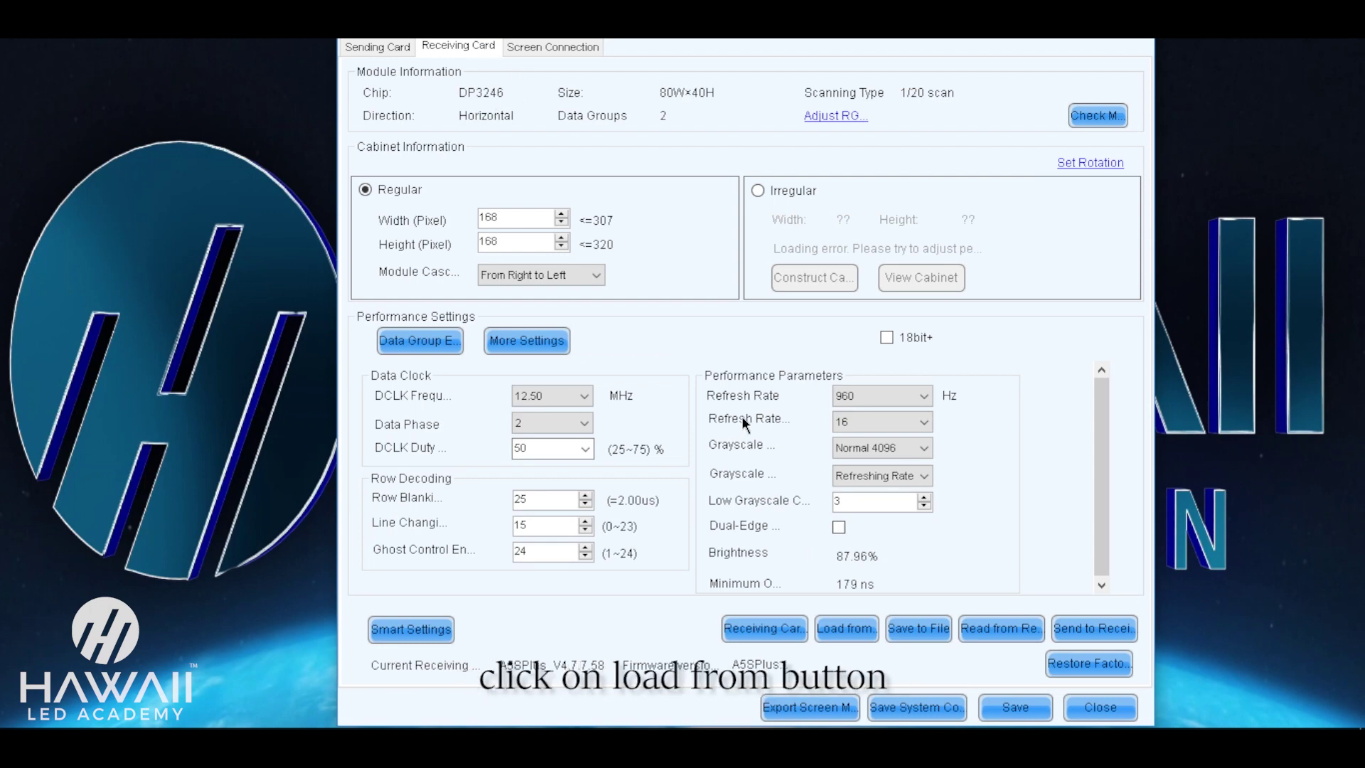
pyautogui.click(861, 637)
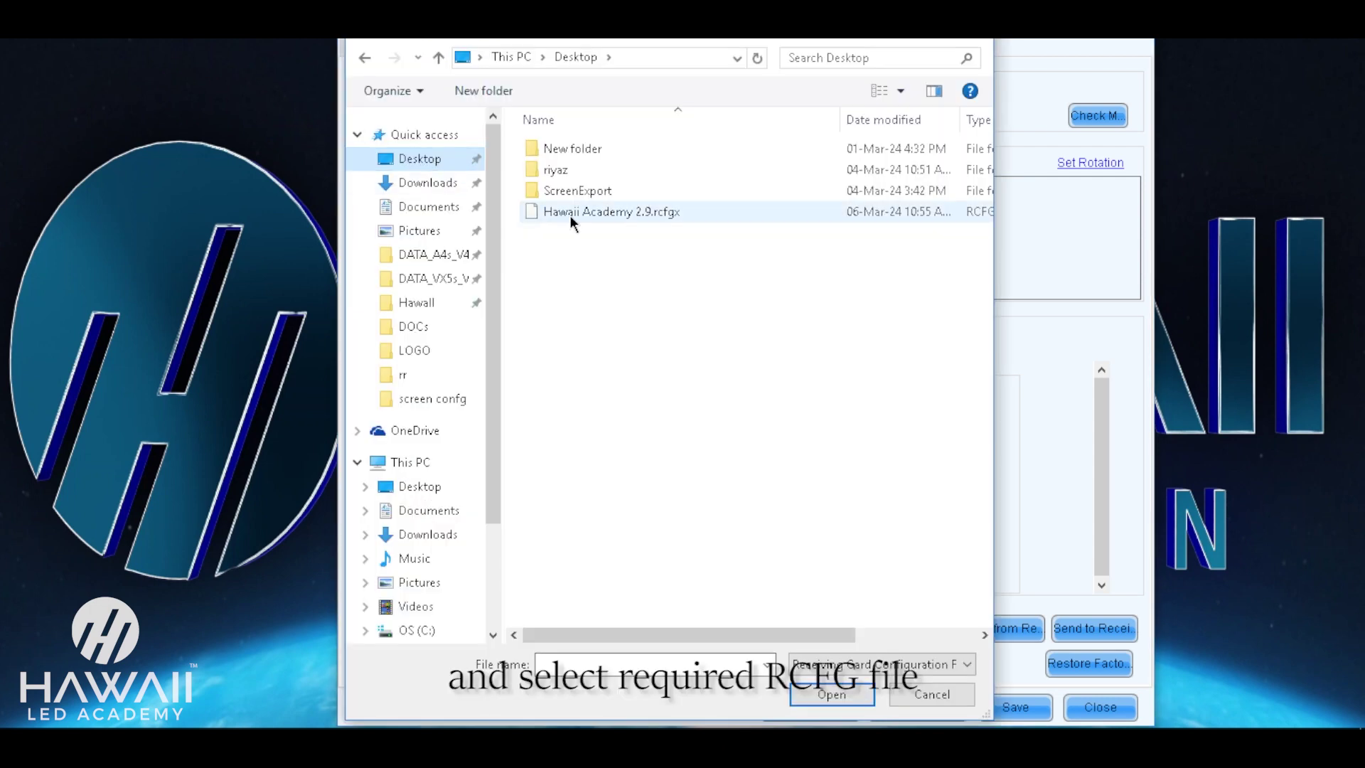
pyautogui.doubleClick(569, 214)
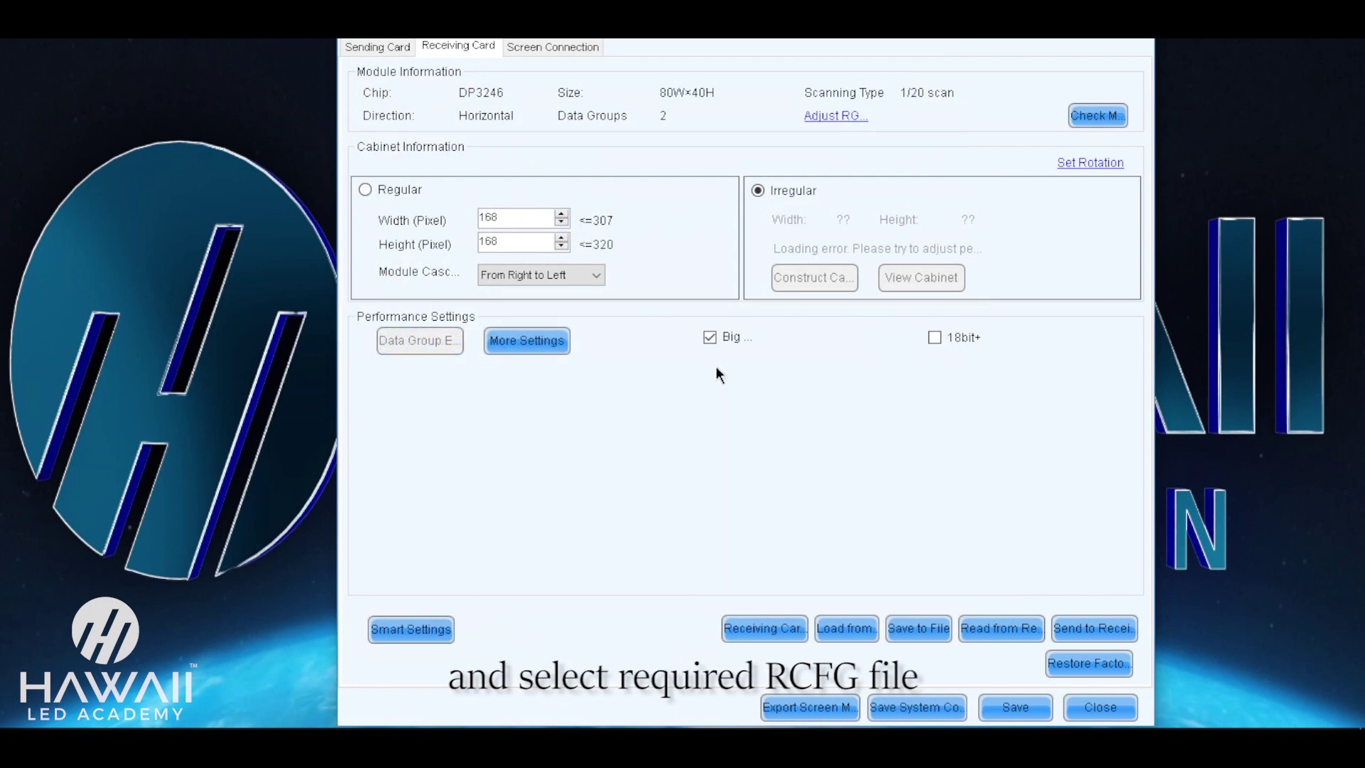
pyautogui.click(763, 411)
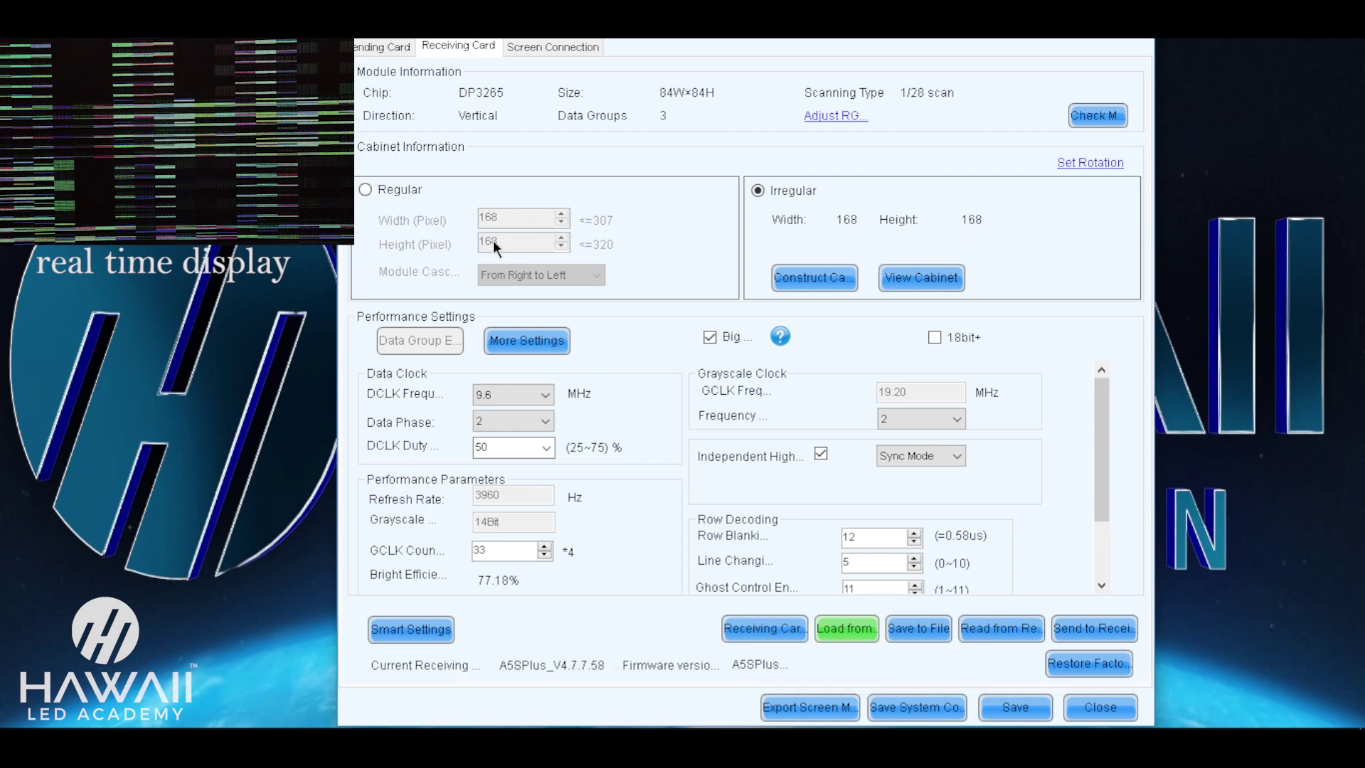
pyautogui.click(1088, 629)
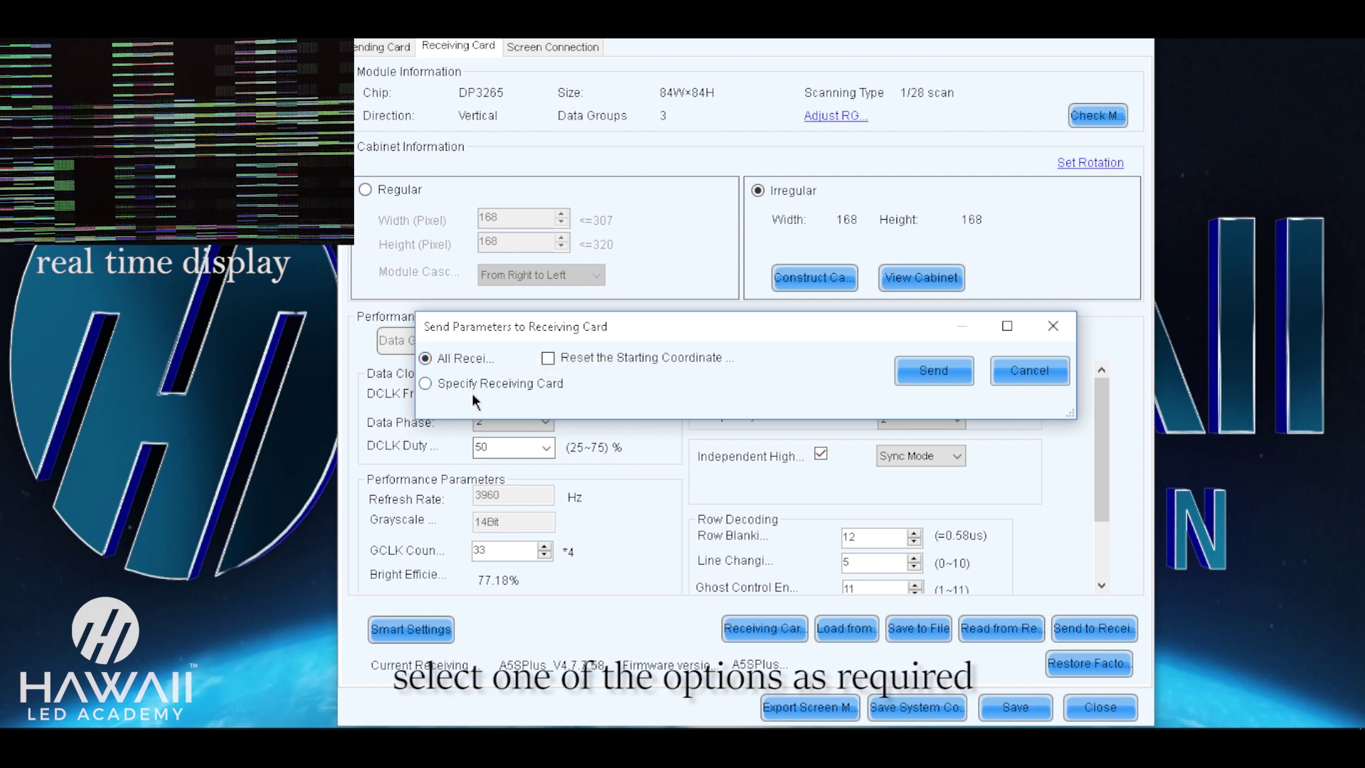
# - Send the loaded parameters to all receiving cards, confirm success, and save them to hardware
pyautogui.click(927, 377)
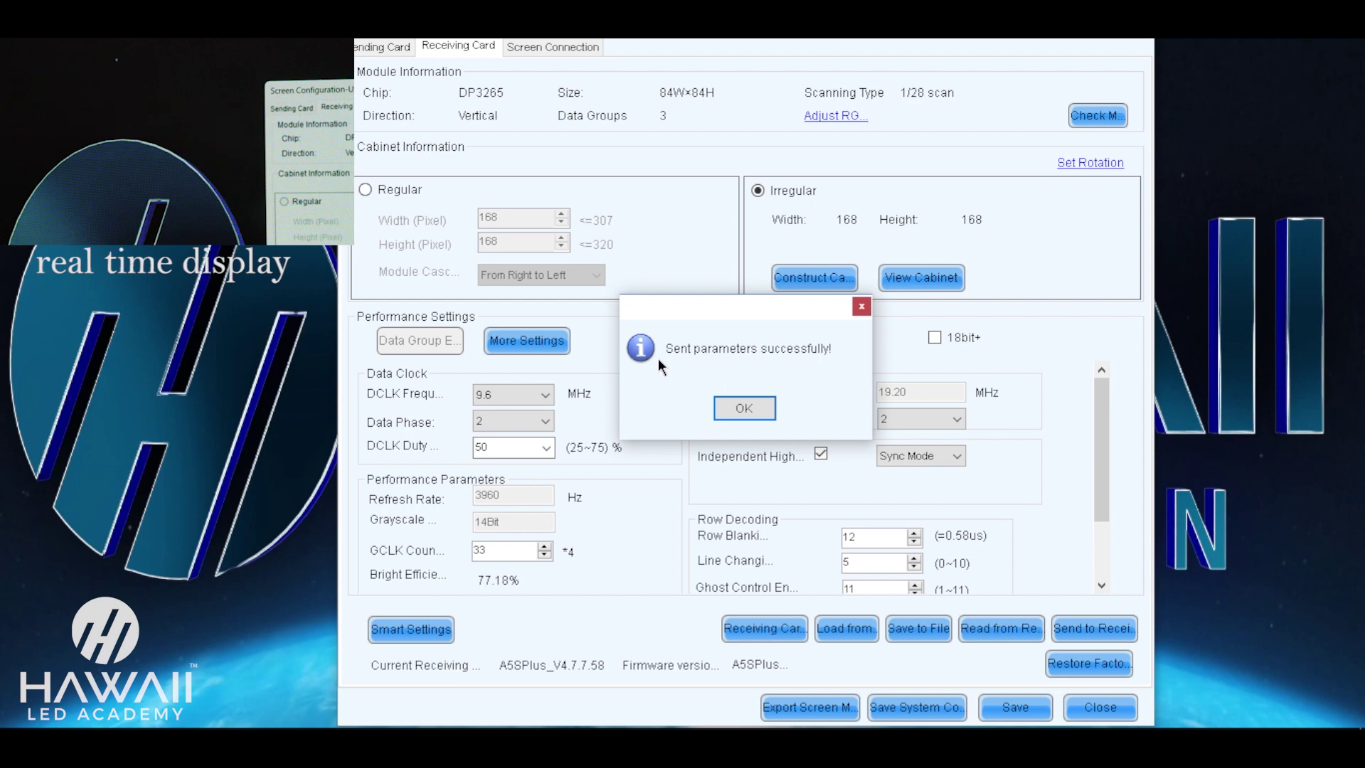
pyautogui.click(755, 407)
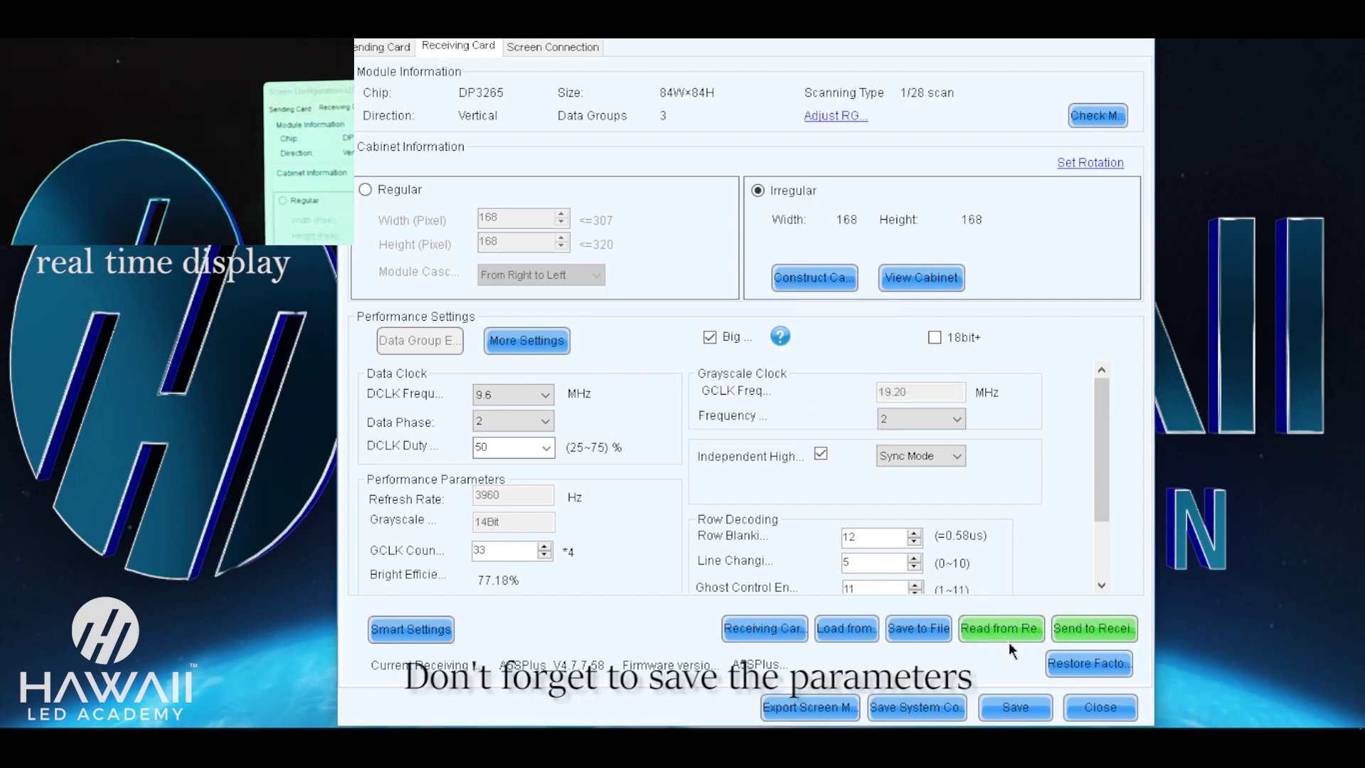
pyautogui.click(1031, 709)
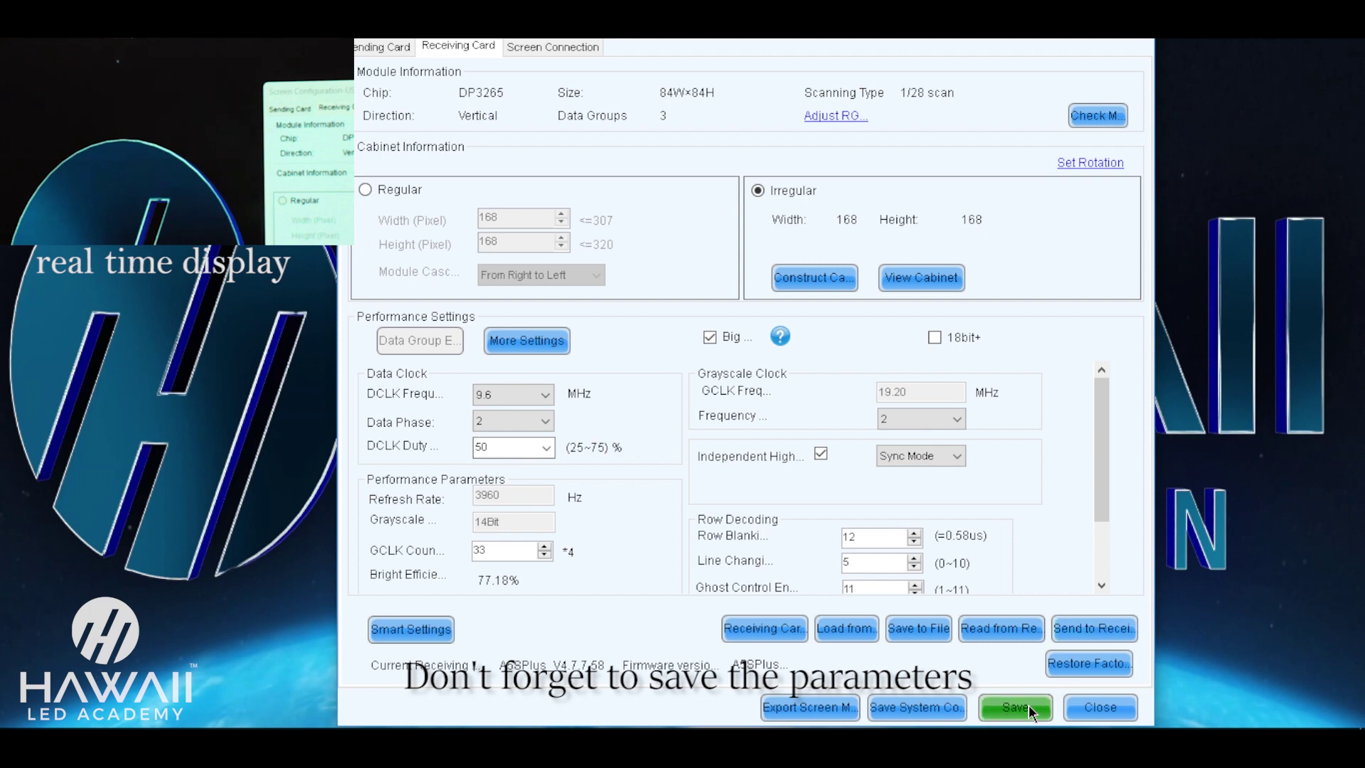